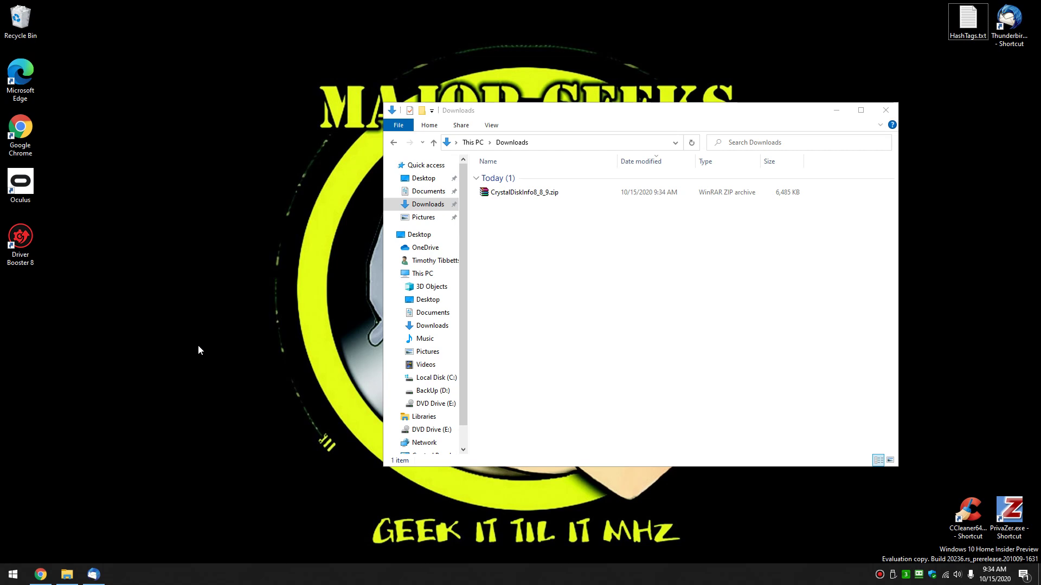
Step: Extract CrystalDiskInfo8_8_9.zip from Downloads into its own CrystalDiskInfo8_8_9 folder and close the archive
left_click(521, 193)
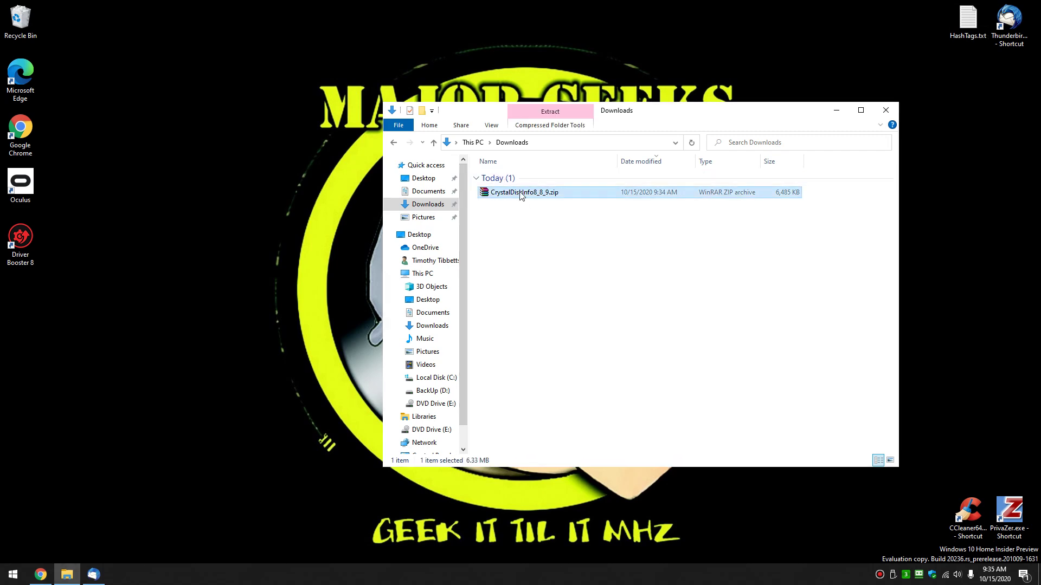
double_click(520, 193)
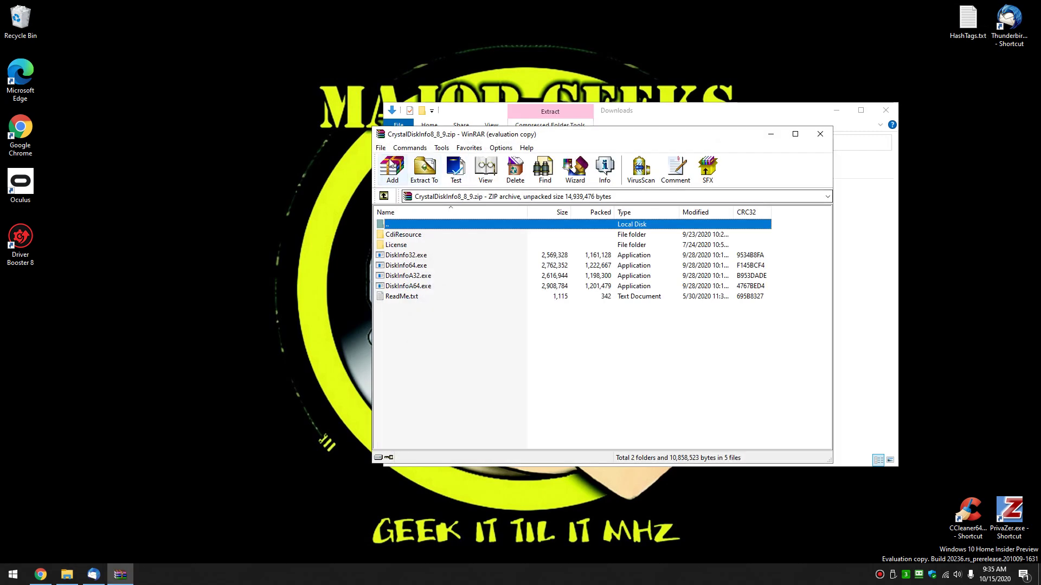
left_click(424, 168)
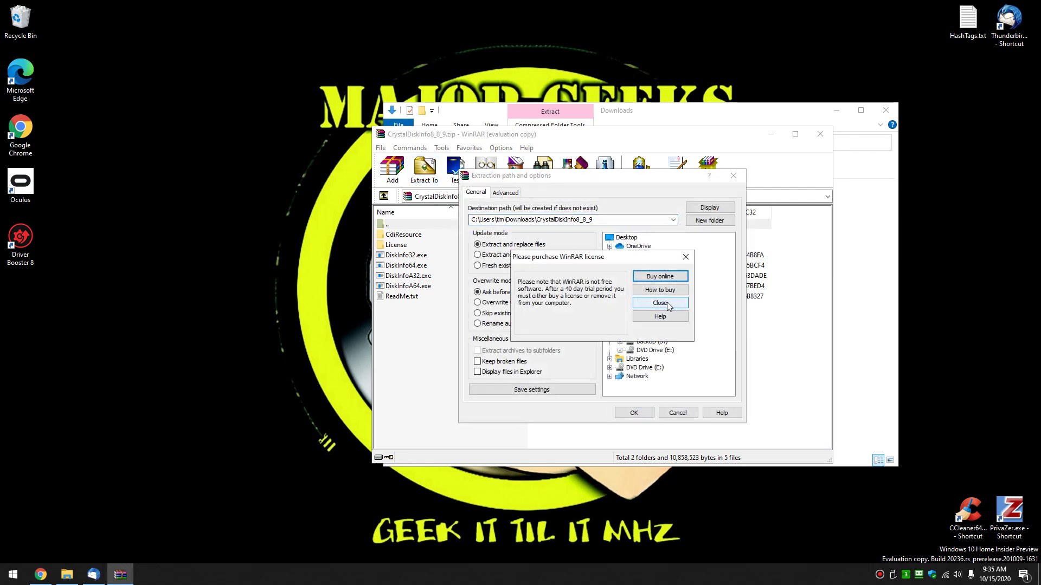
left_click(668, 305)
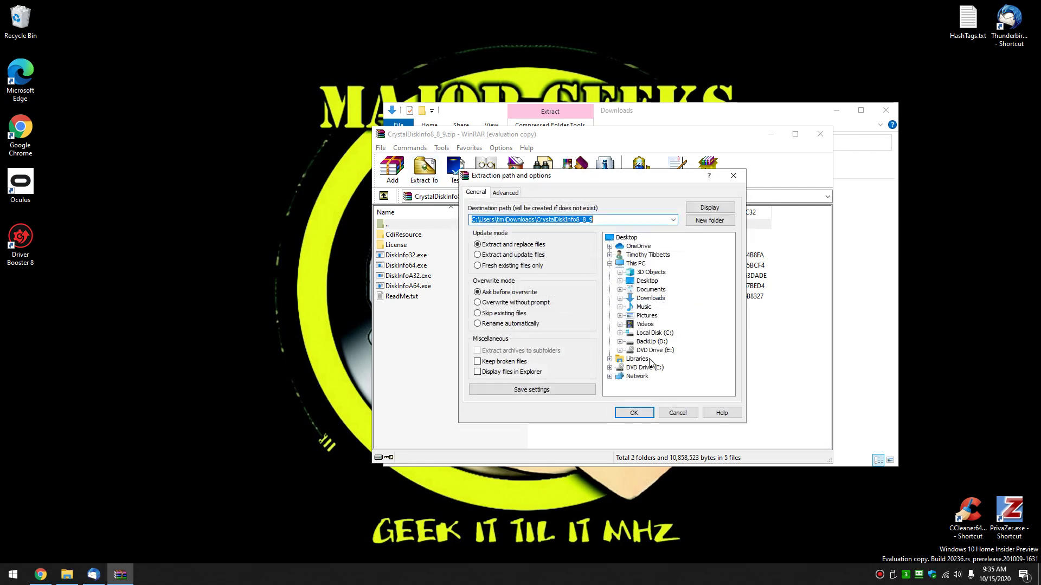
left_click(634, 413)
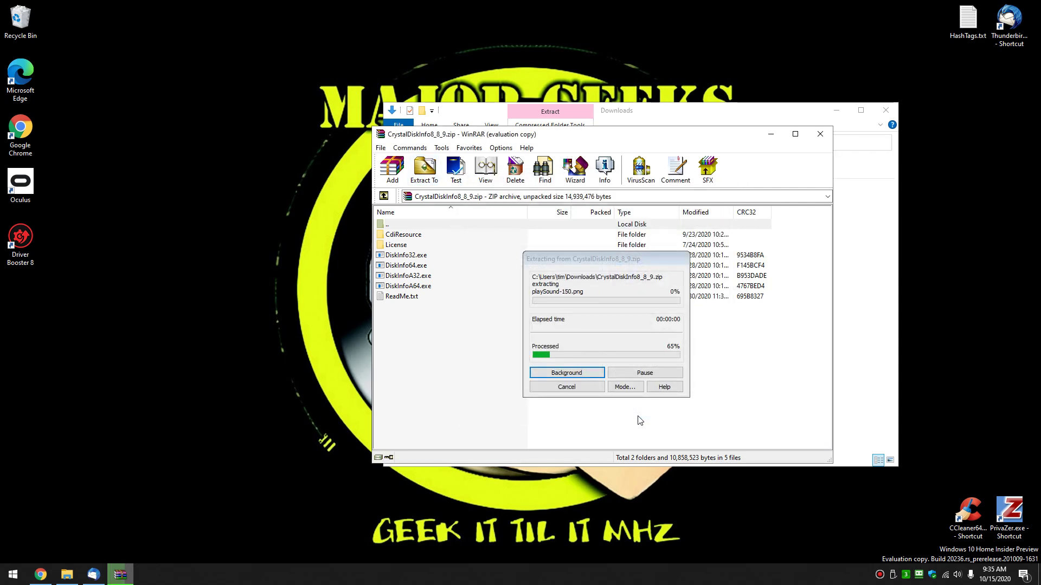
left_click(821, 134)
Step: Open the extracted CrystalDiskInfo8_8_9 folder and check ReadMe.txt for the processor architecture each executable supports
double_click(520, 206)
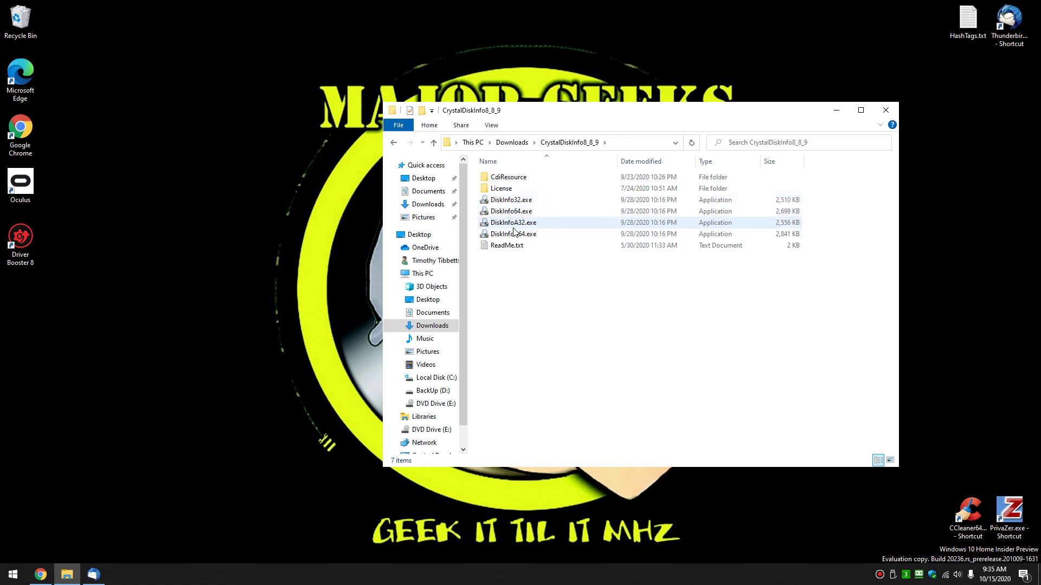
double_click(506, 245)
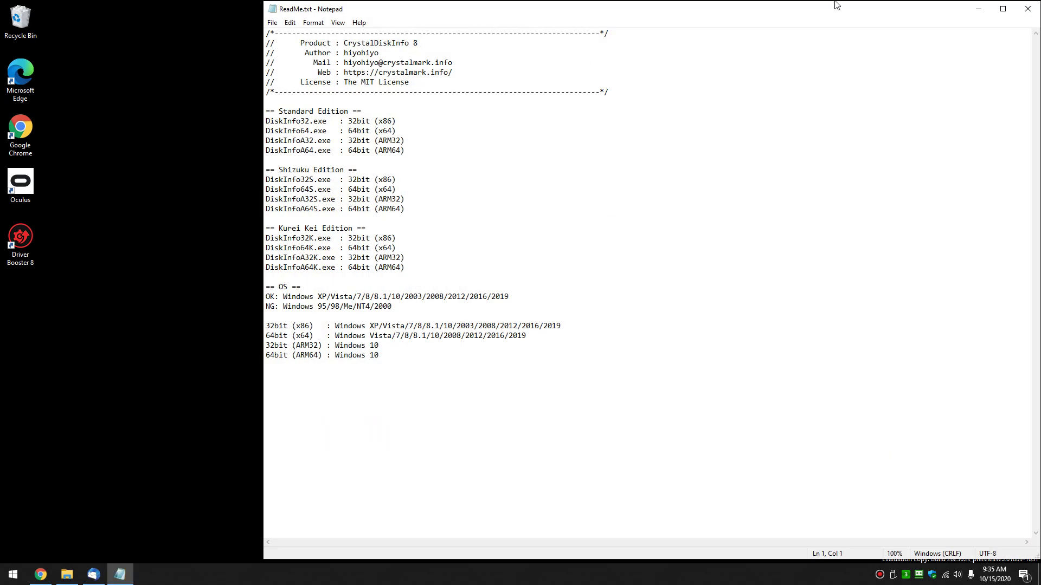
left_click(1027, 9)
Step: Launch the 64-bit program DiskInfo64.exe and clear the folder window out of the way of CrystalDiskInfo
left_click(520, 205)
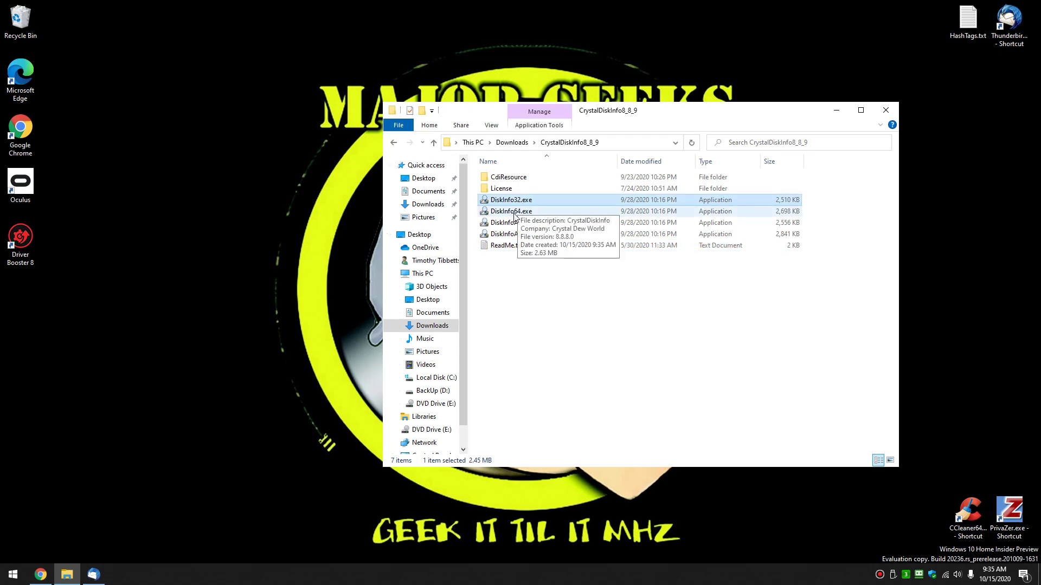
left_click(512, 213)
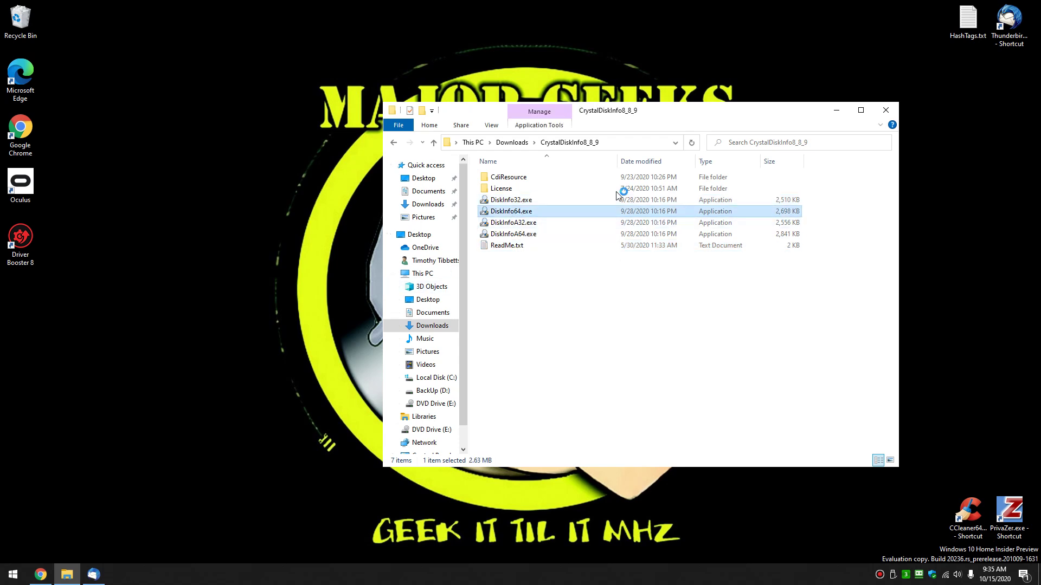
left_click(885, 110)
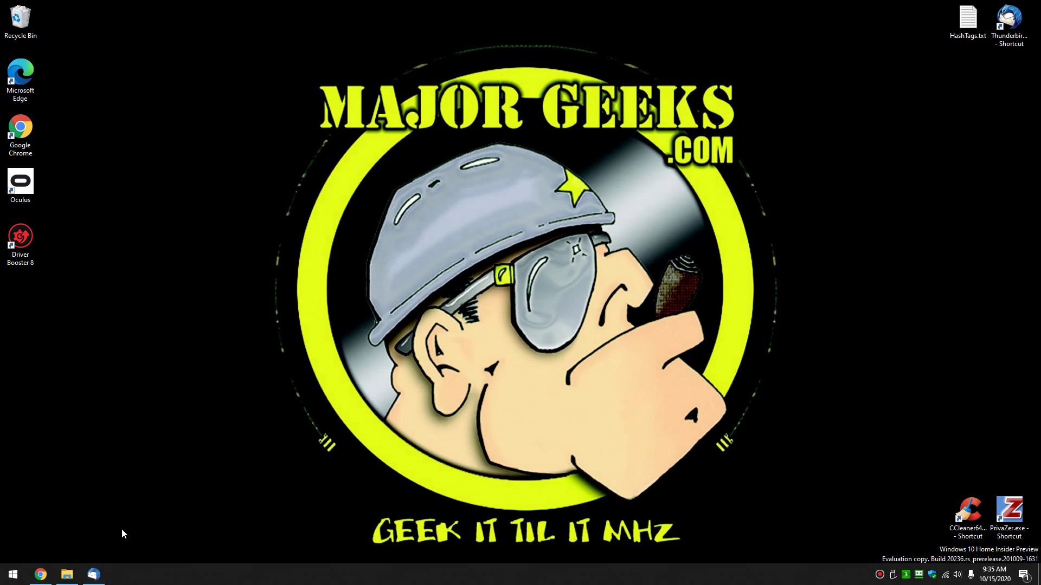
left_click(66, 575)
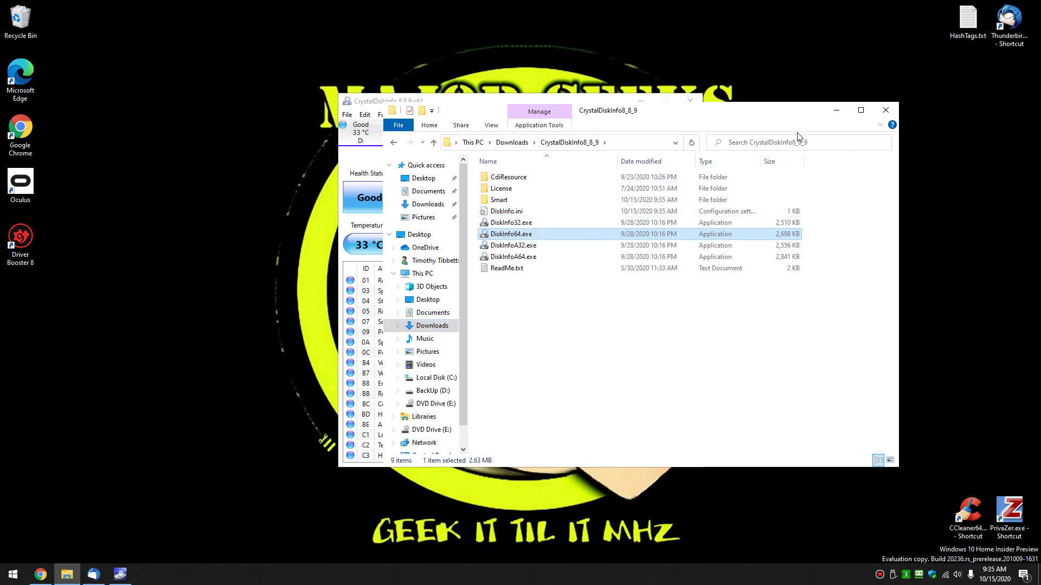
left_click(836, 110)
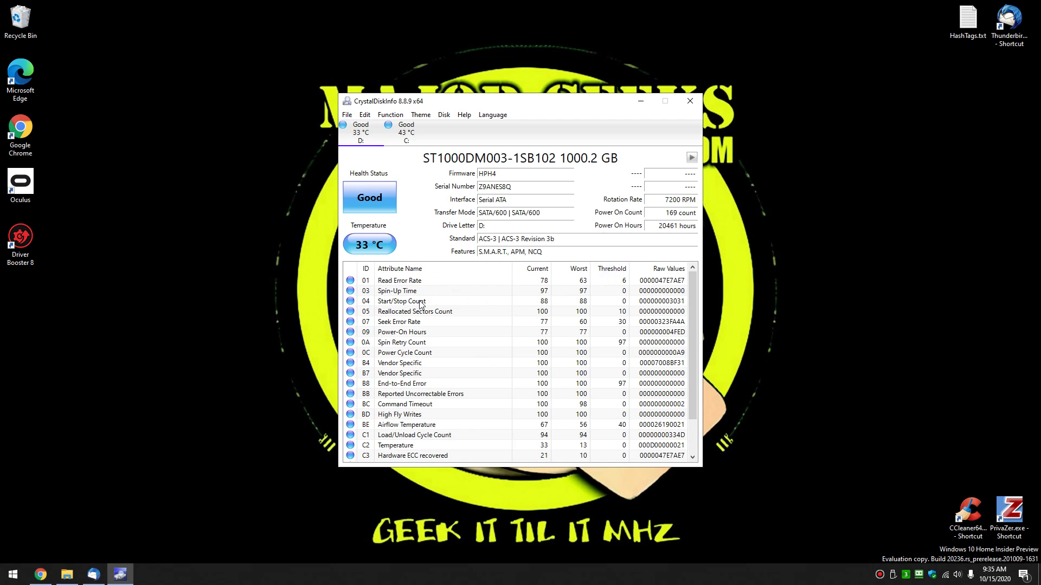
Step: Examine the D: drive's read error rate and power-on figures, and view the Reallocated Sectors Count graph
left_click(407, 284)
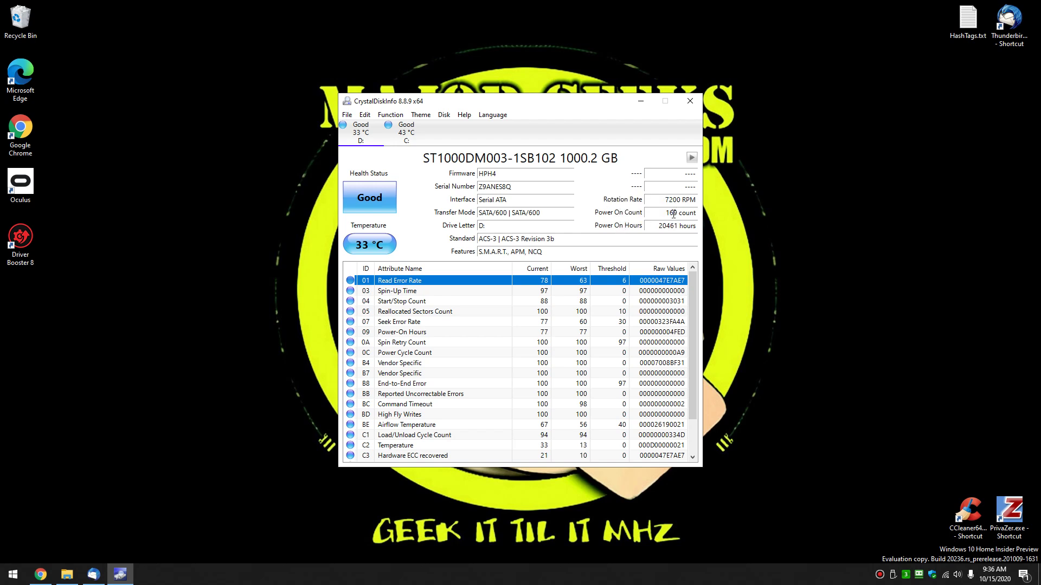
mouse_move(669, 227)
left_click(347, 115)
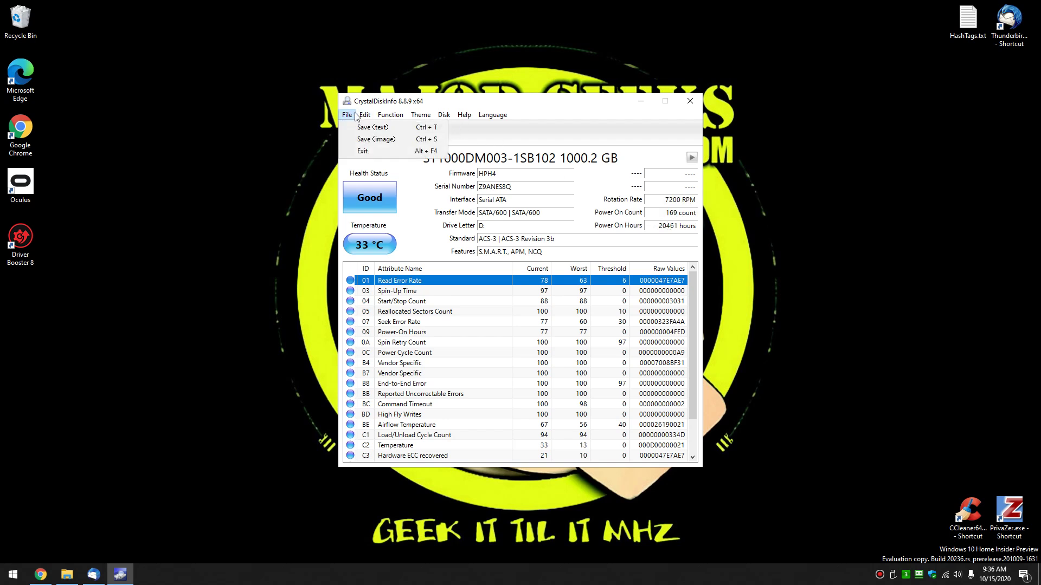
mouse_move(394, 117)
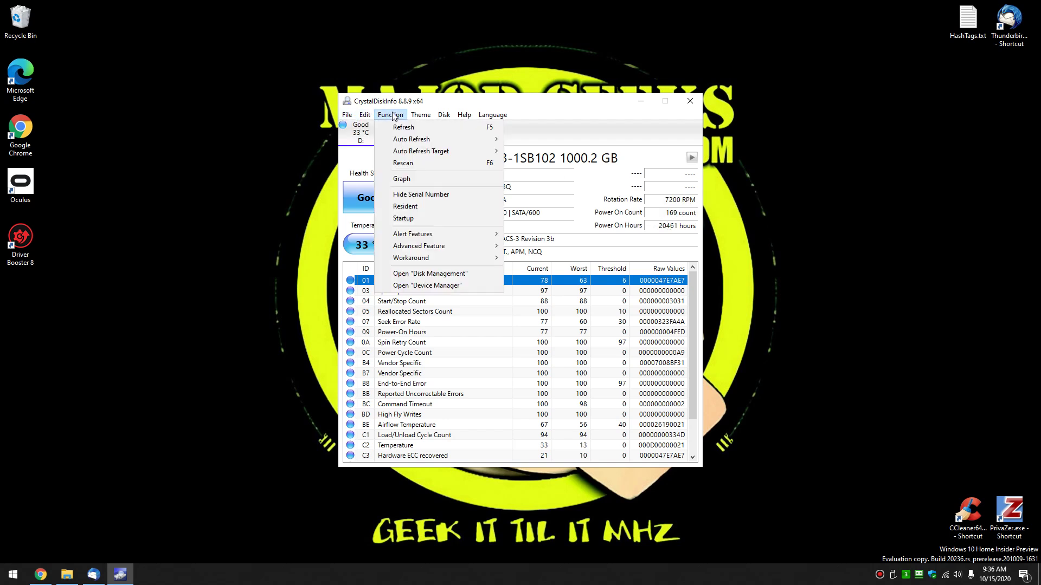
left_click(402, 178)
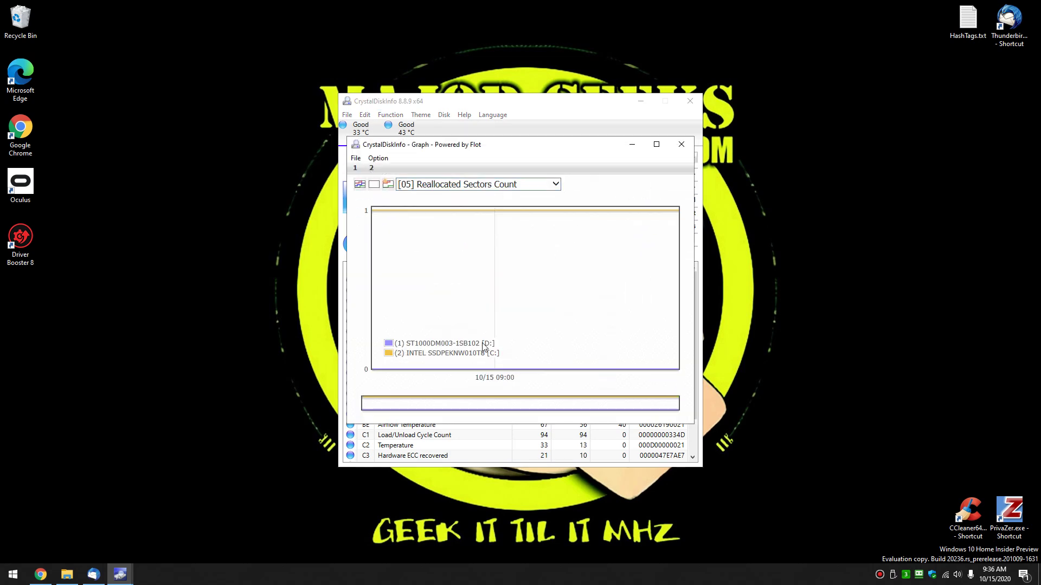
left_click(680, 142)
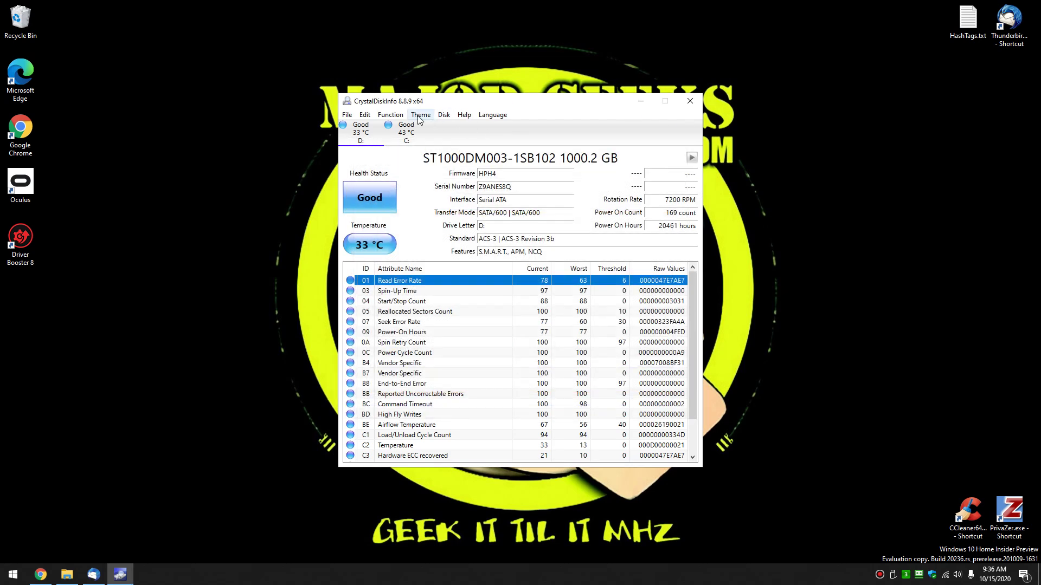
Step: Display the health information and supported features of the INTEL SSDPEKNW010T8 1024.2 GB disk
left_click(445, 117)
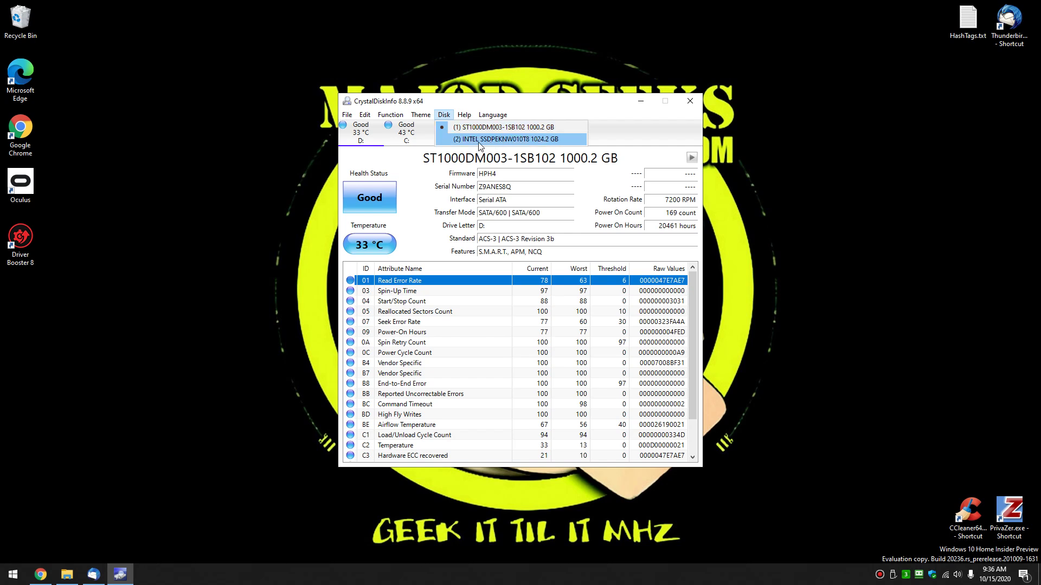
left_click(516, 139)
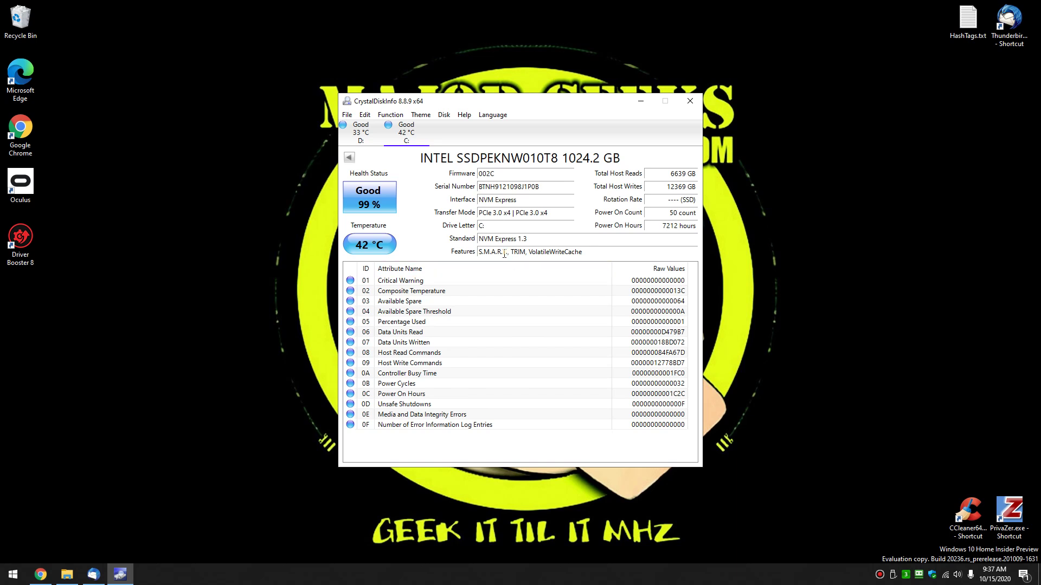
mouse_move(499, 255)
Step: Switch CrystalDiskInfo's theme to Dark
left_click(420, 114)
mouse_move(438, 116)
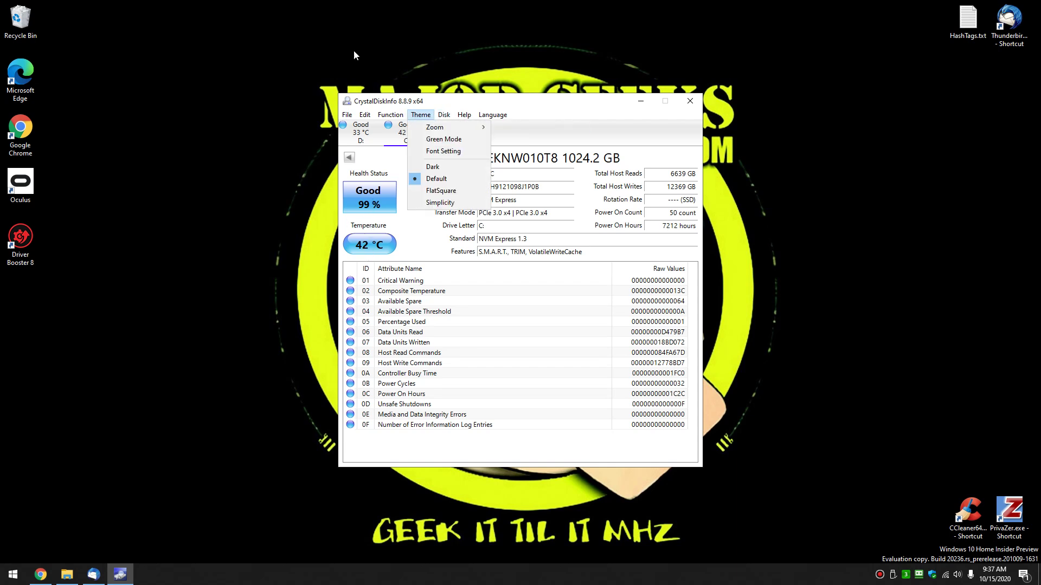
left_click(434, 167)
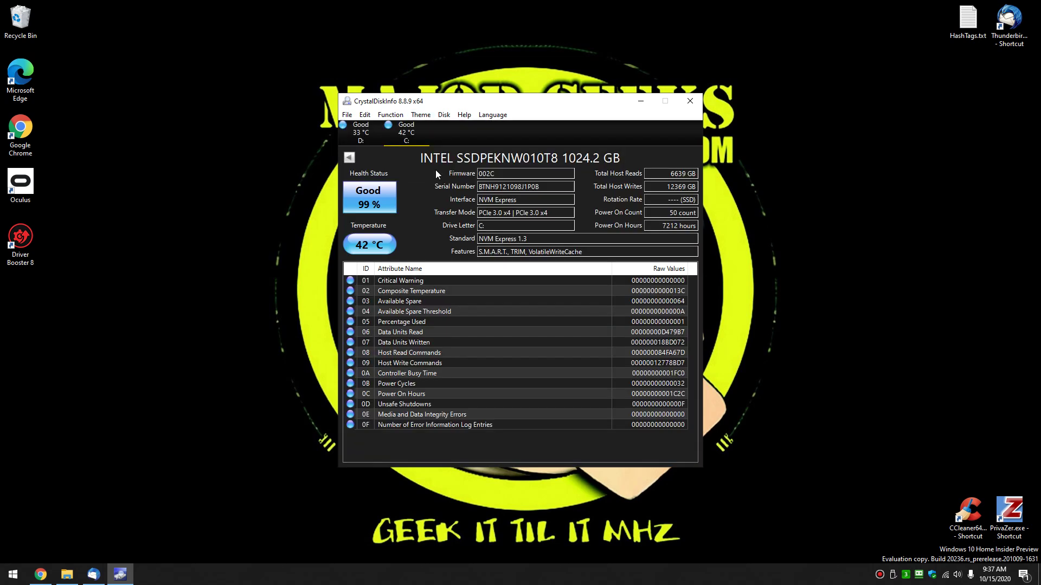
left_click(426, 116)
left_click(426, 116)
left_click(444, 115)
mouse_move(466, 117)
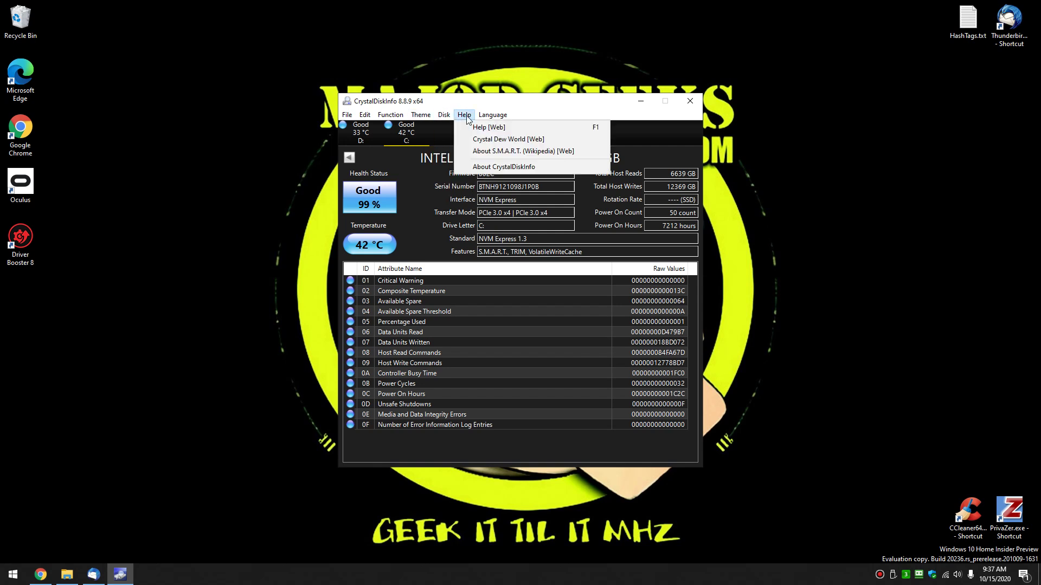
left_click(493, 115)
Step: Review the alert, advanced feature and temperature type options, and open Disk Management from CrystalDiskInfo and close it again
left_click(383, 116)
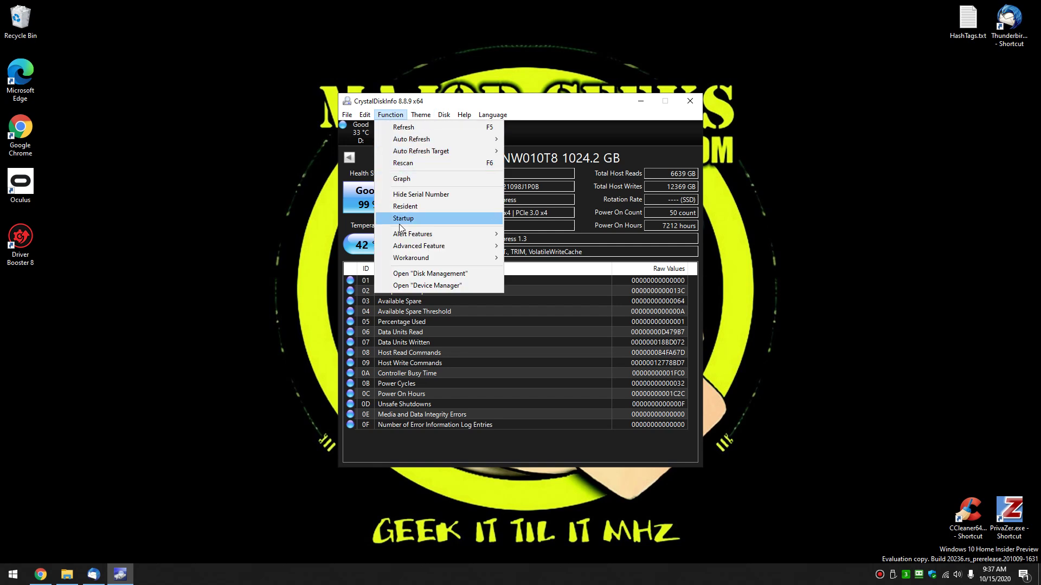
mouse_move(423, 236)
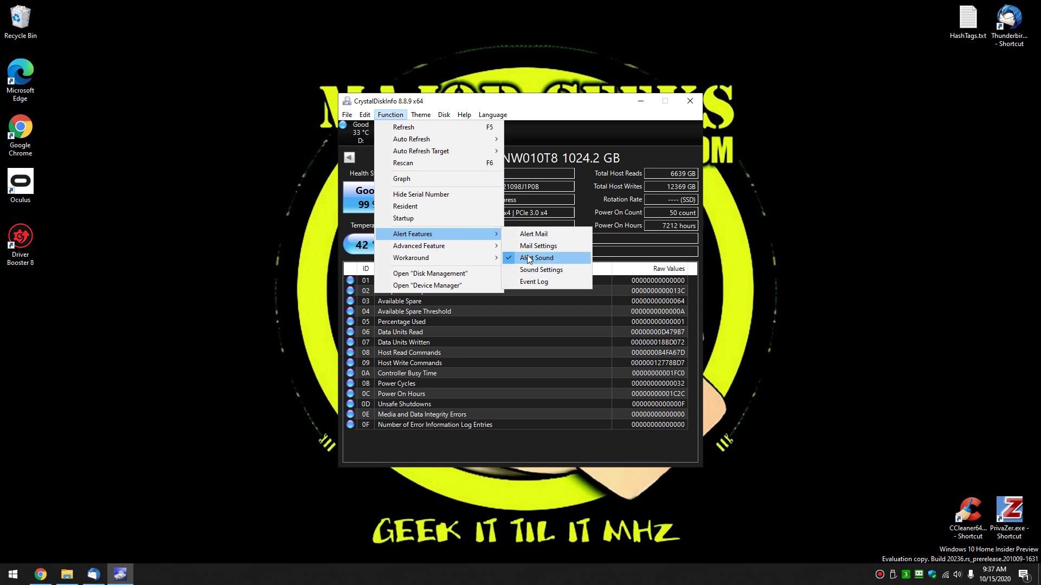
mouse_move(464, 245)
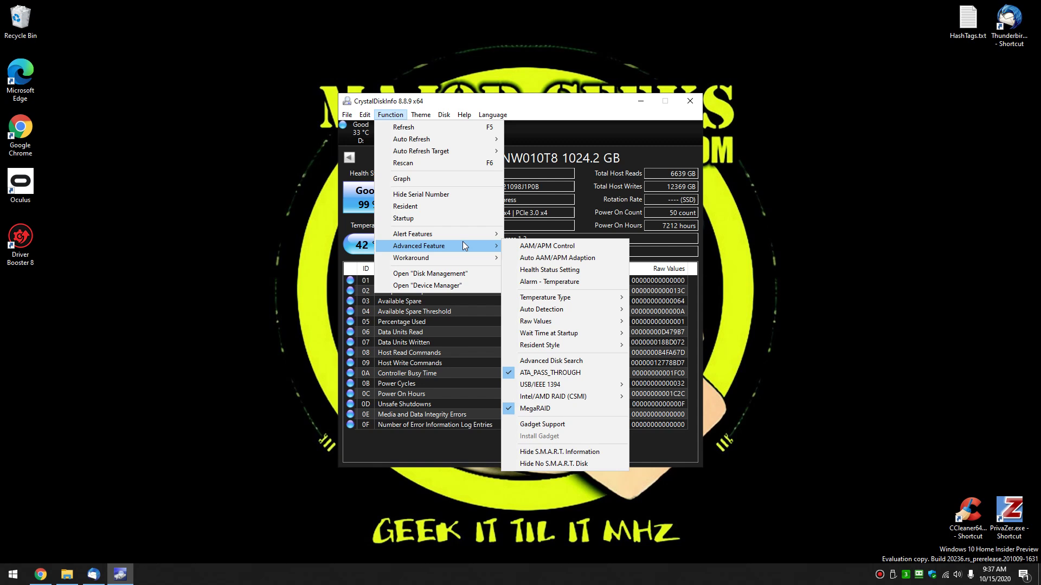
mouse_move(541, 302)
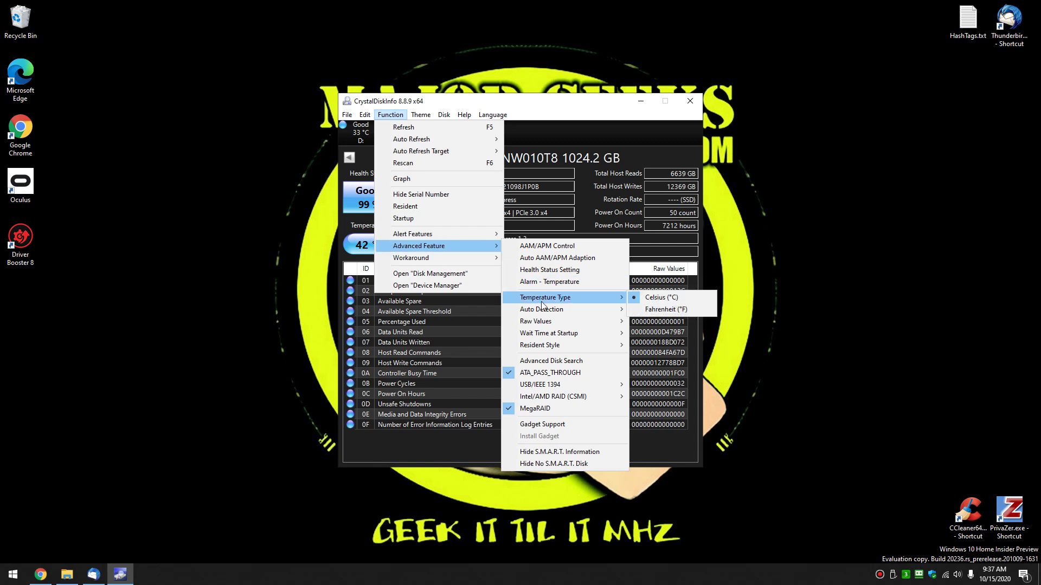
mouse_move(554, 333)
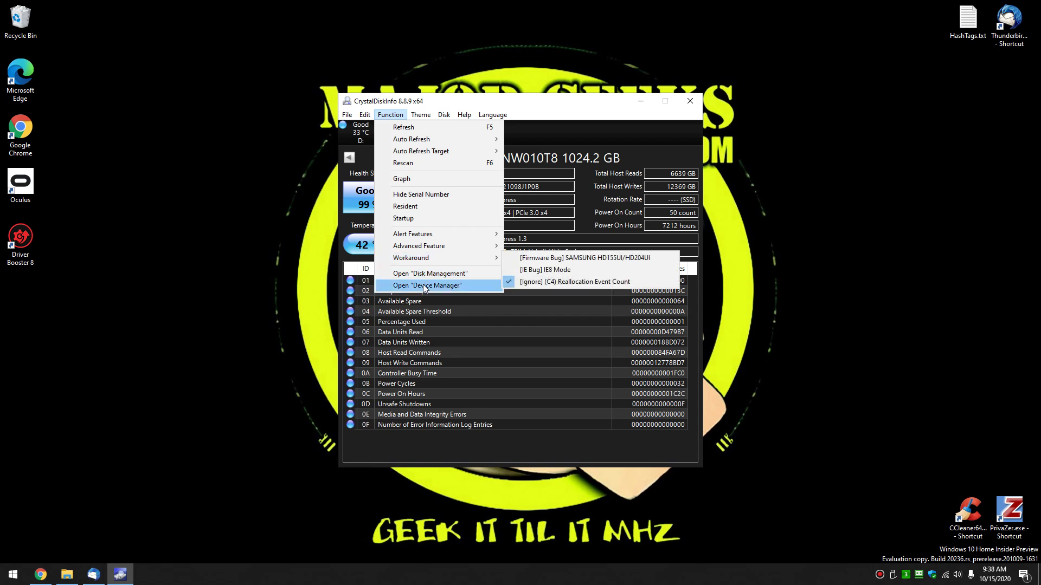
left_click(434, 274)
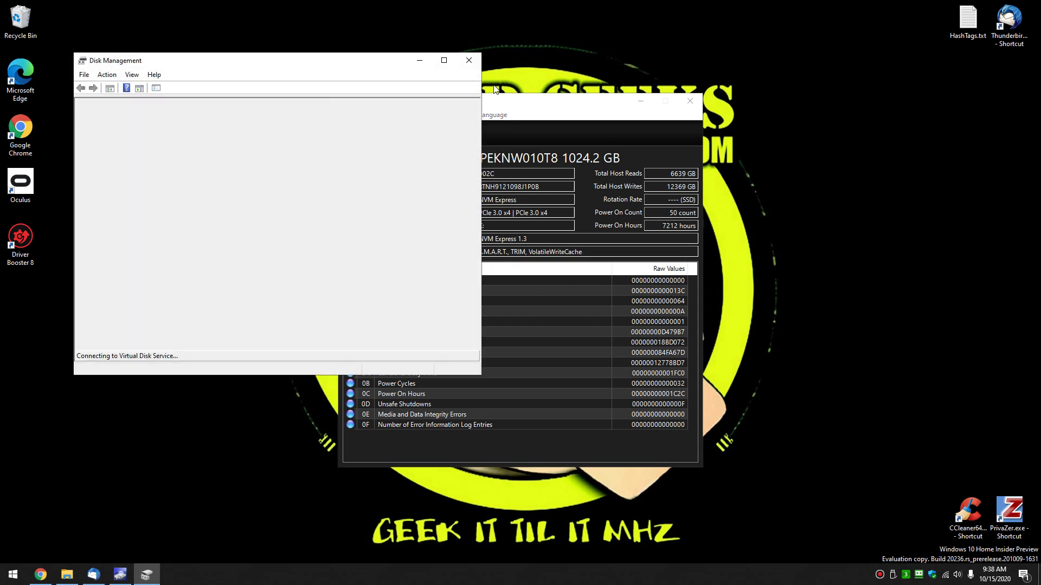
left_click(476, 58)
left_click(347, 115)
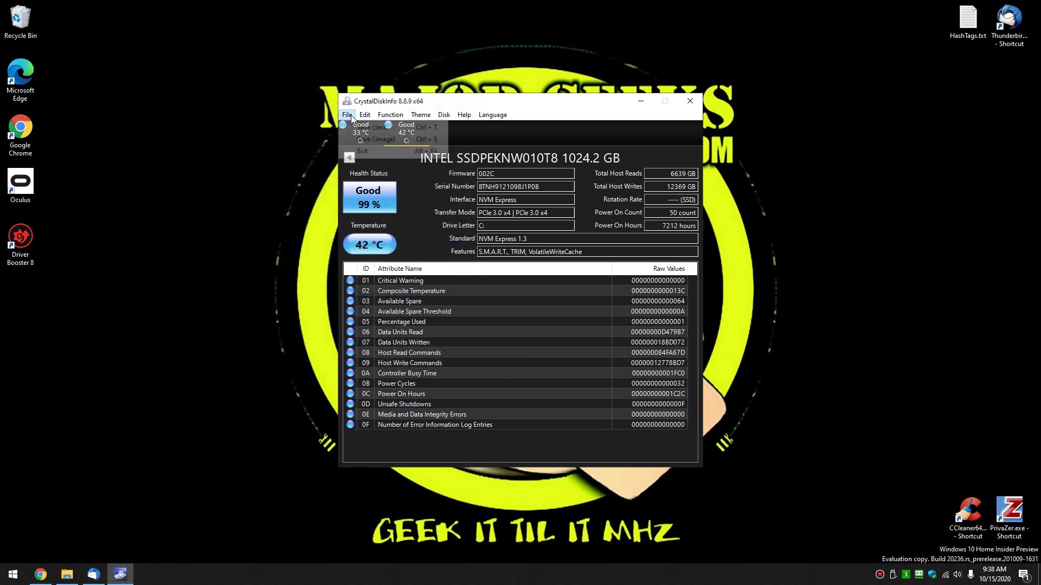
left_click(364, 115)
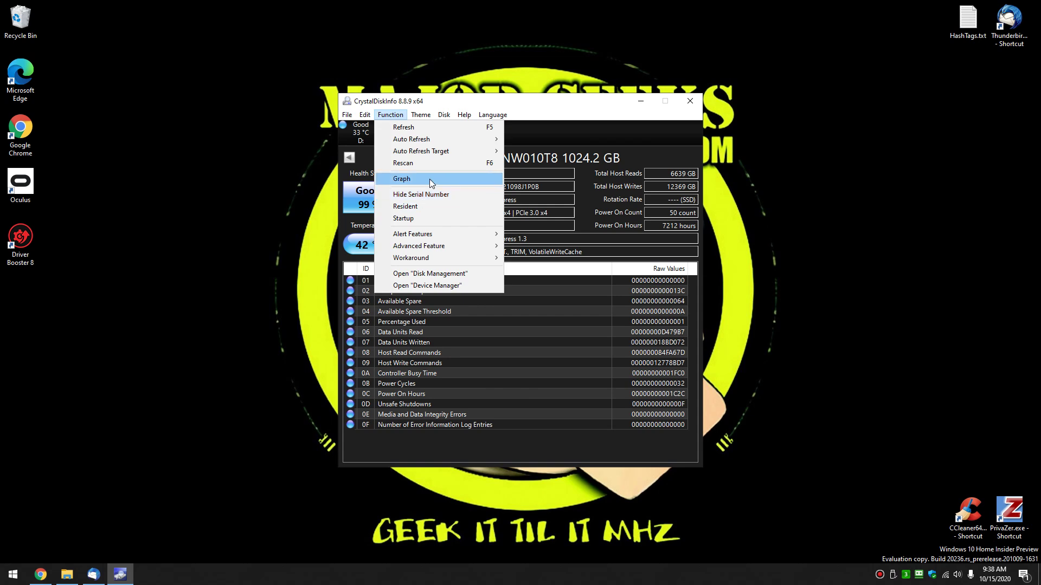
mouse_move(426, 114)
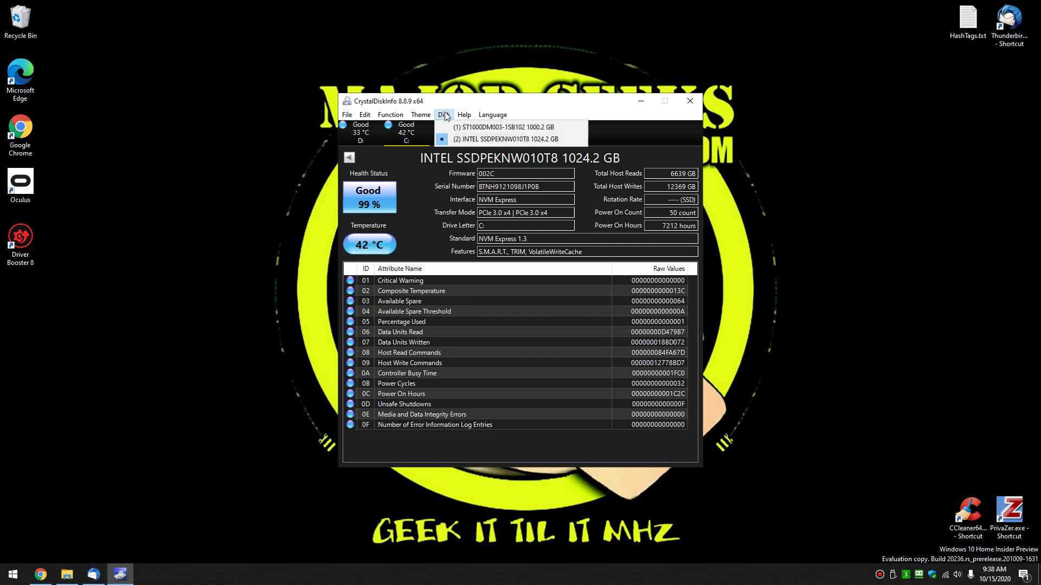
left_click(548, 119)
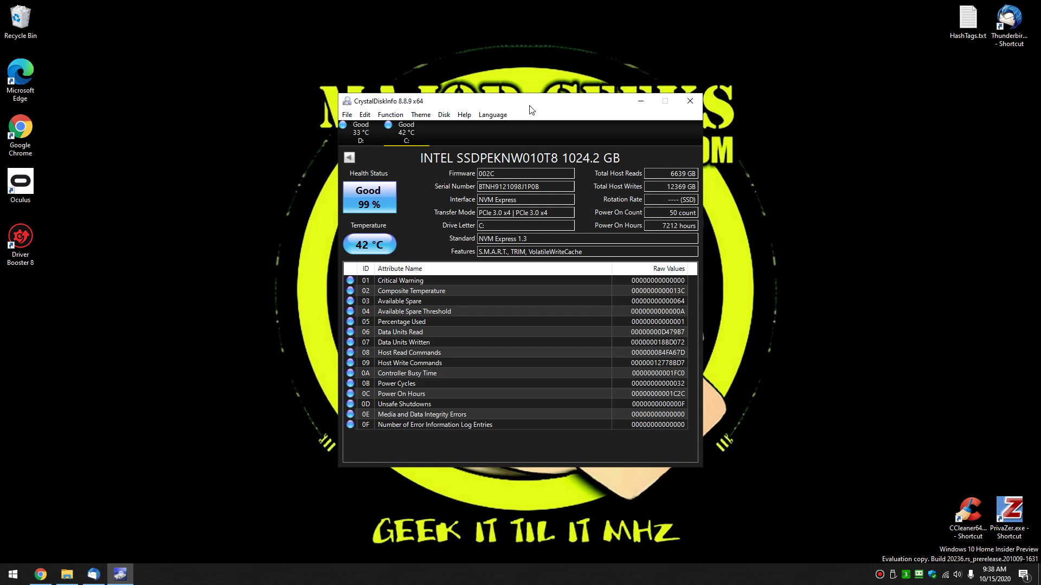
Step: Close CrystalDiskInfo and delete both CrystalDiskInfo8_8_9.zip and the extracted CrystalDiskInfo8_8_9 folder from Downloads
left_click(690, 101)
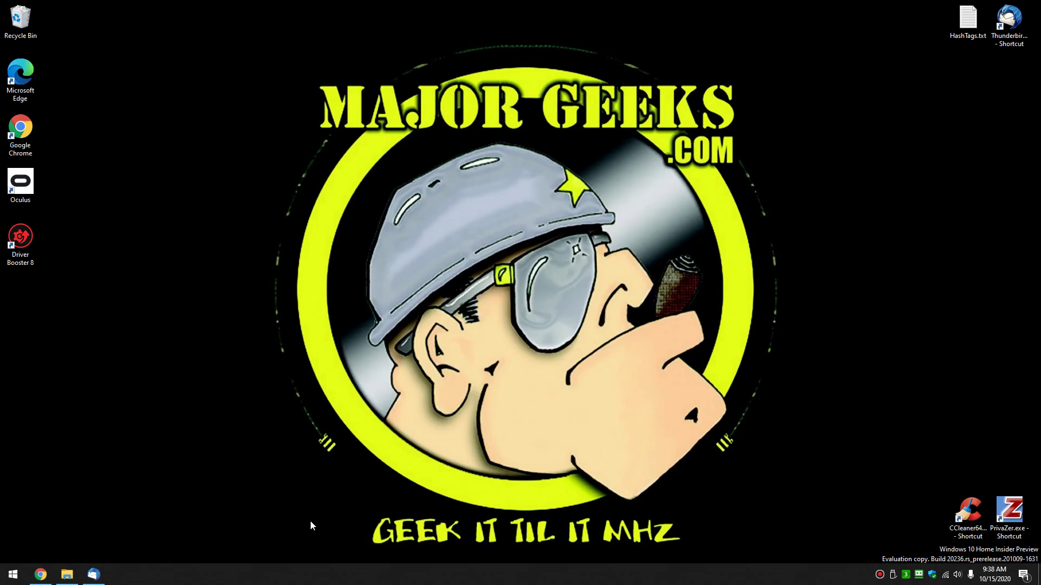
left_click(66, 574)
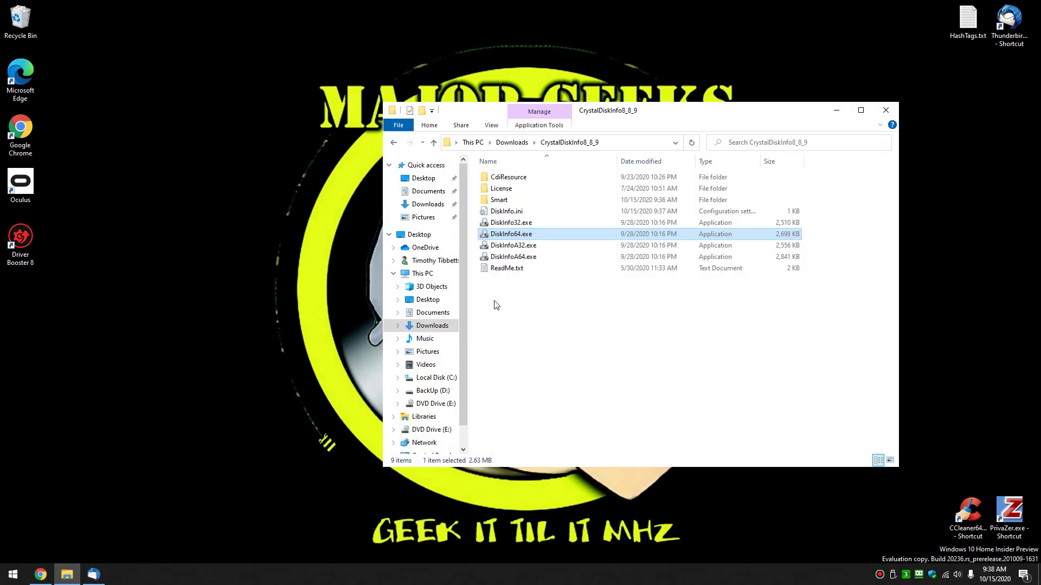
left_click(433, 142)
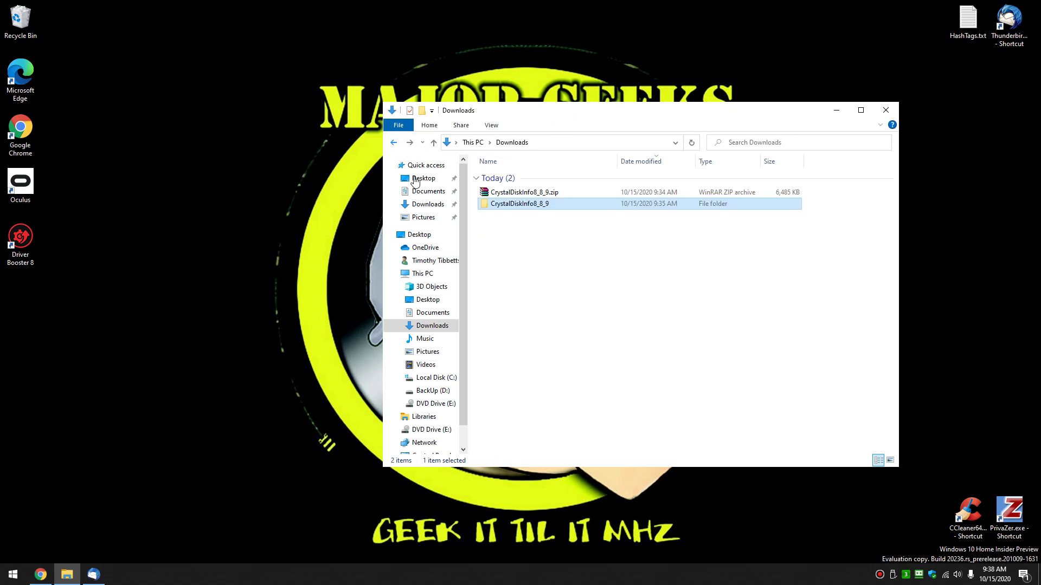
left_click(538, 193)
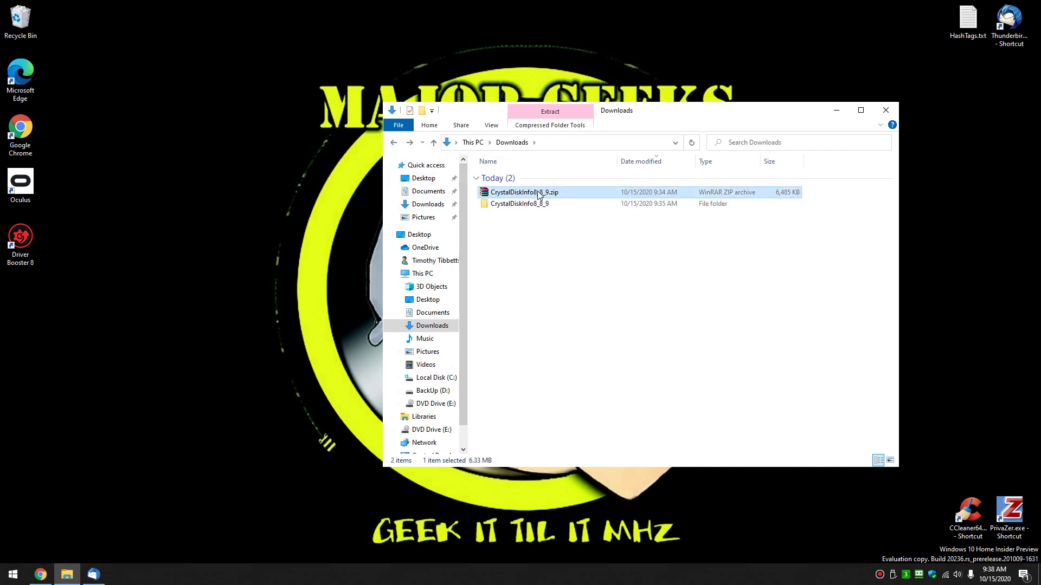
key("Delete")
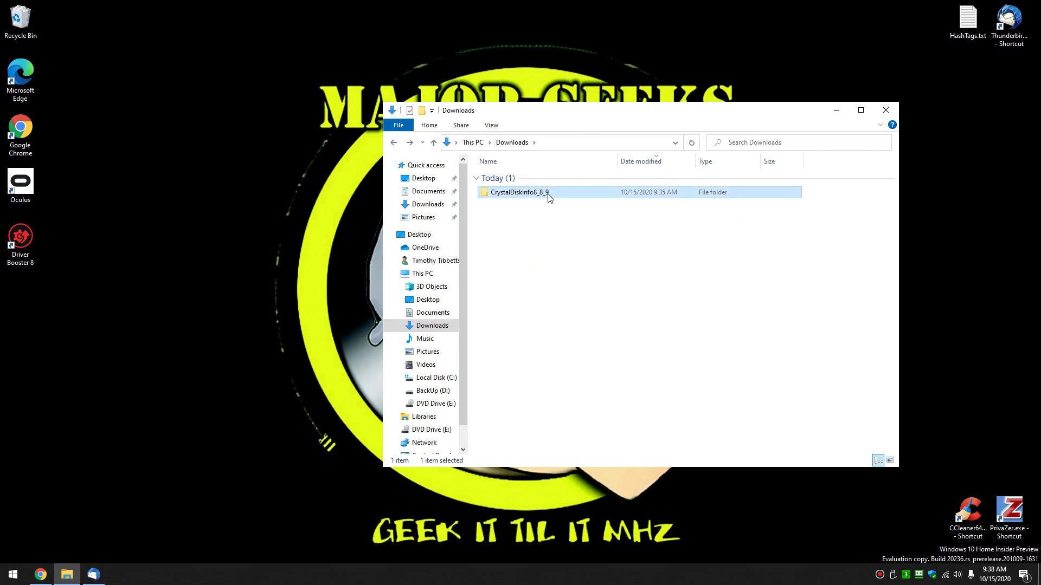
key("Delete")
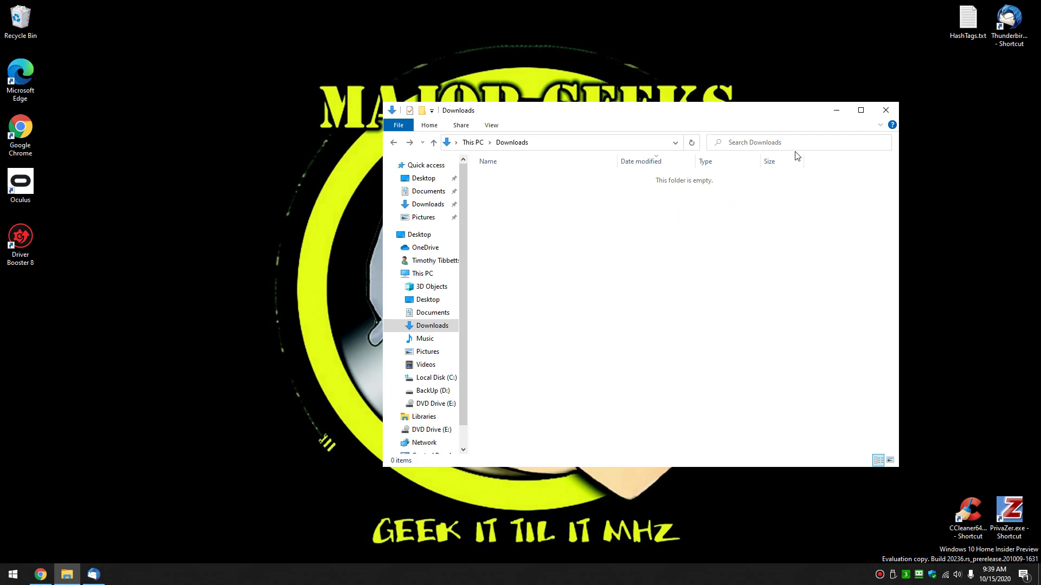
left_click(885, 110)
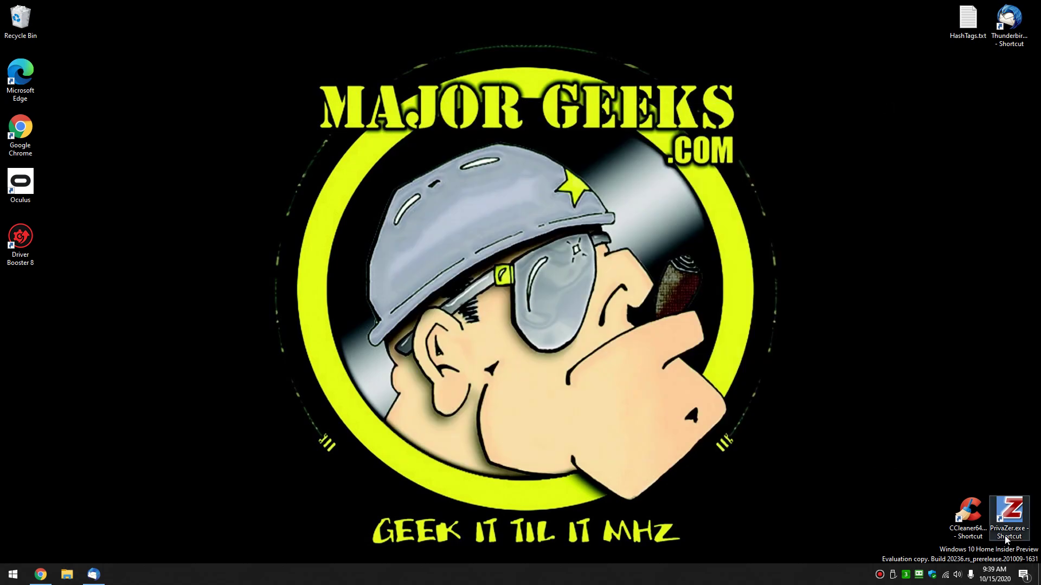